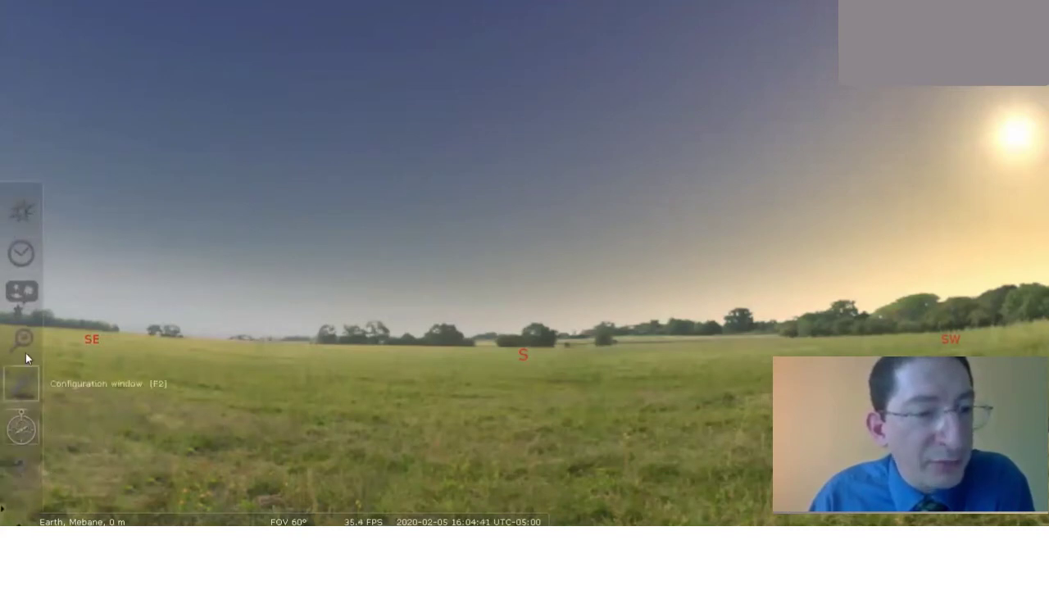
Set the observing location's time zone to UTC with daylight saving time disabled.
{"action": "left_click", "coordinate": [24, 212]}
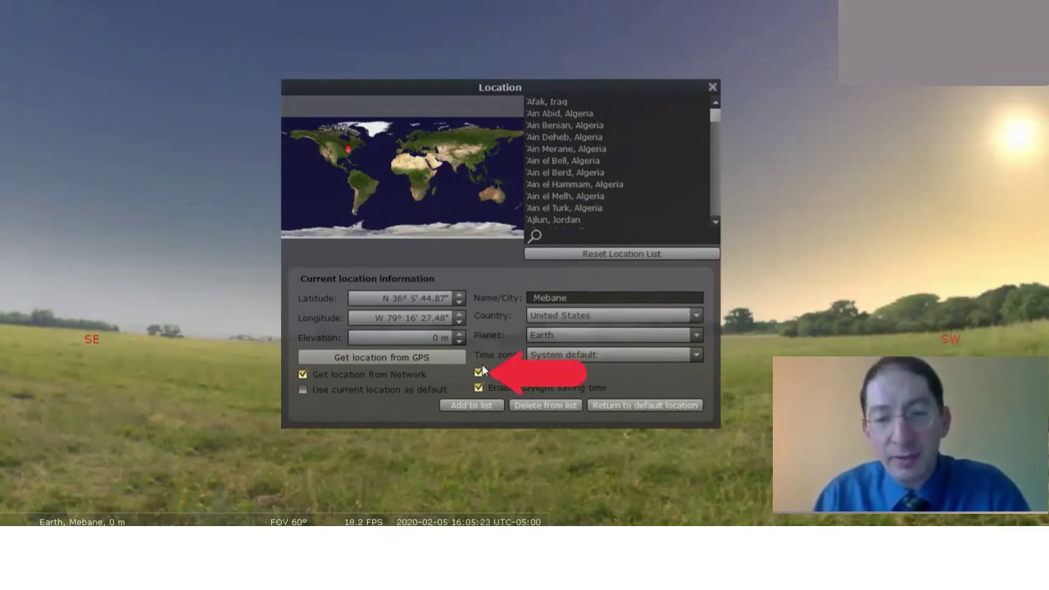
{"action": "left_click", "coordinate": [692, 354]}
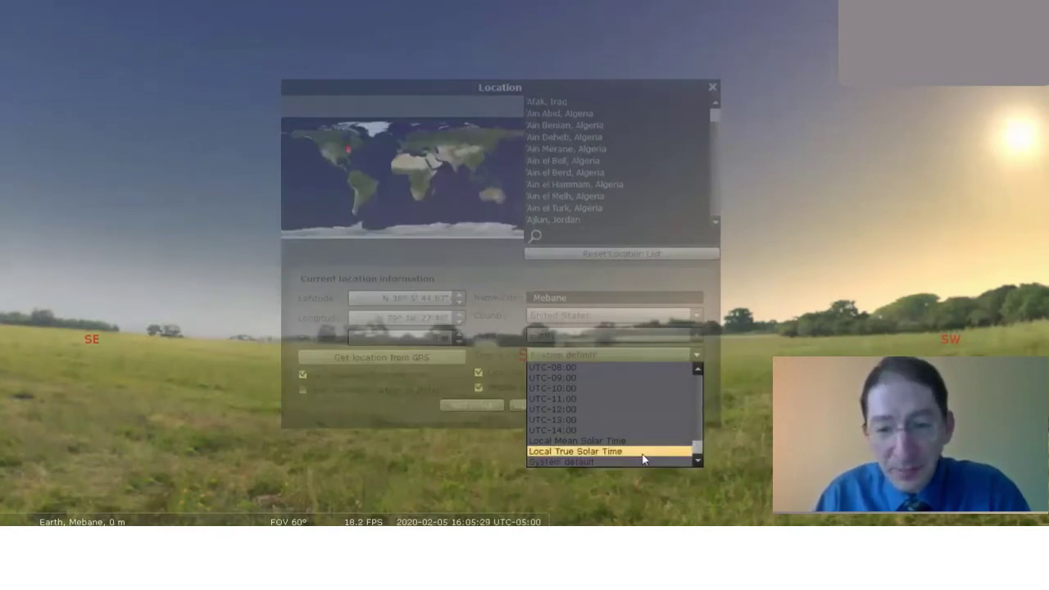
{"action": "scroll", "coordinate": [565, 437], "scroll_direction": "up", "scroll_amount": 2}
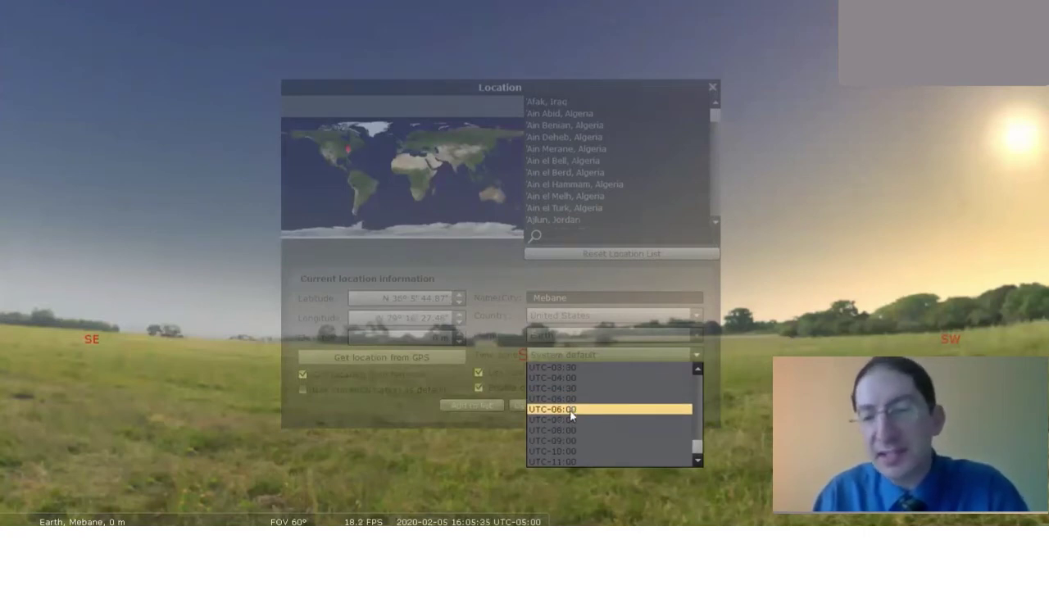
{"action": "scroll", "coordinate": [570, 414], "scroll_direction": "up", "scroll_amount": 2}
{"action": "scroll", "coordinate": [569, 409], "scroll_direction": "up", "scroll_amount": 10}
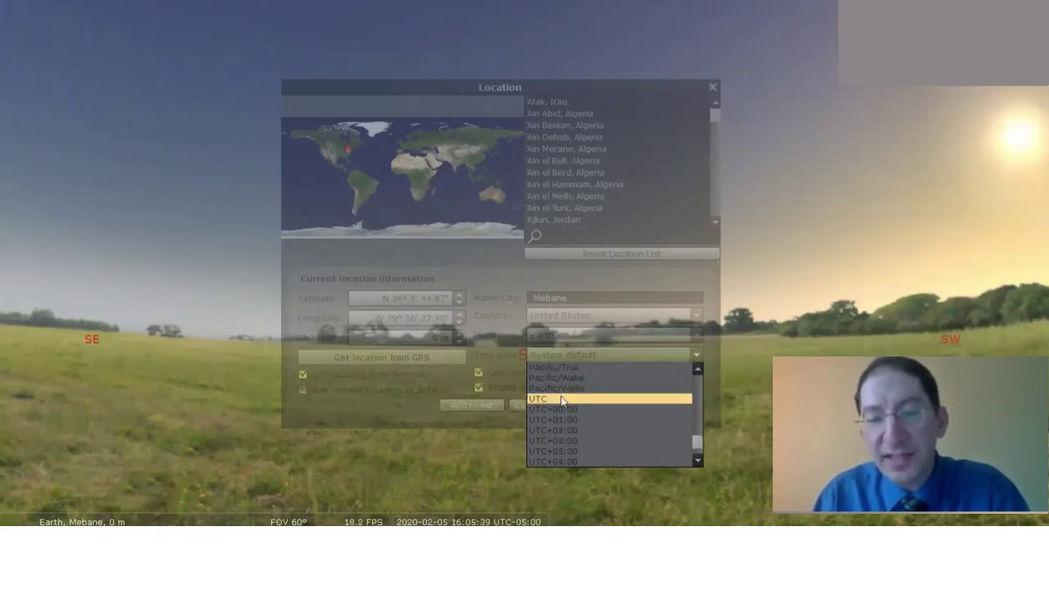
{"action": "left_click", "coordinate": [561, 399]}
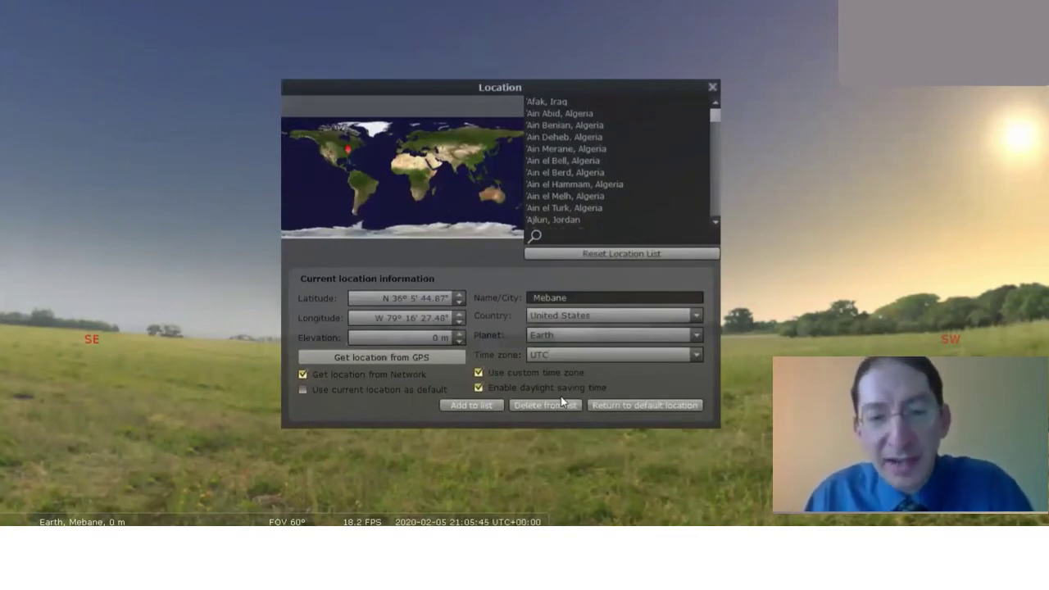
{"action": "left_click", "coordinate": [479, 390]}
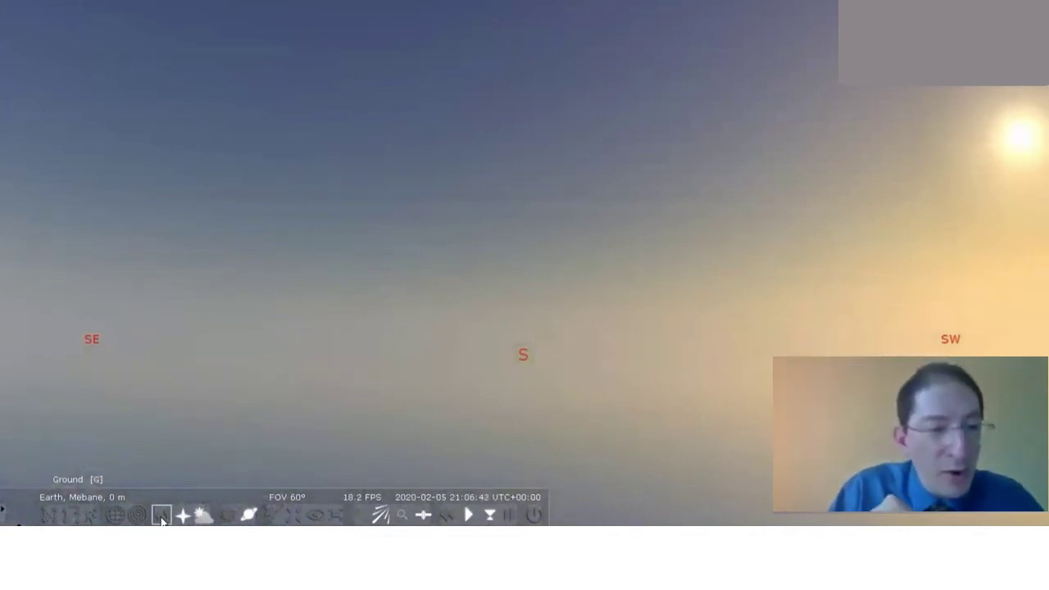
Turn off the atmosphere so stars like Fomalhaut and Achernar show against a black sky.
{"action": "left_click", "coordinate": [202, 517]}
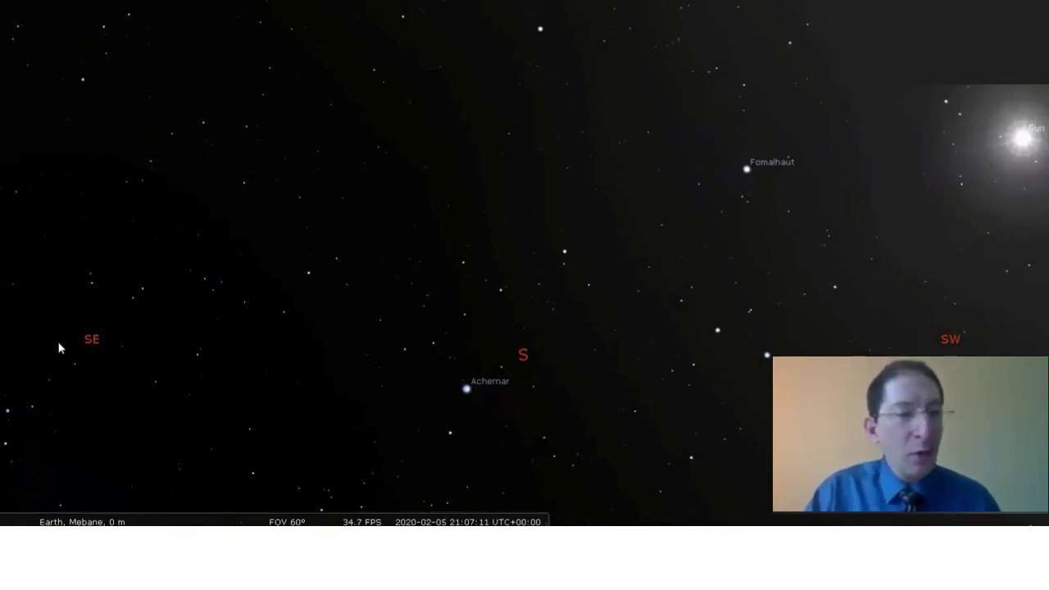
Search for Jupiter and centre the view on it with its data shown.
{"action": "mouse_move", "coordinate": [16, 340]}
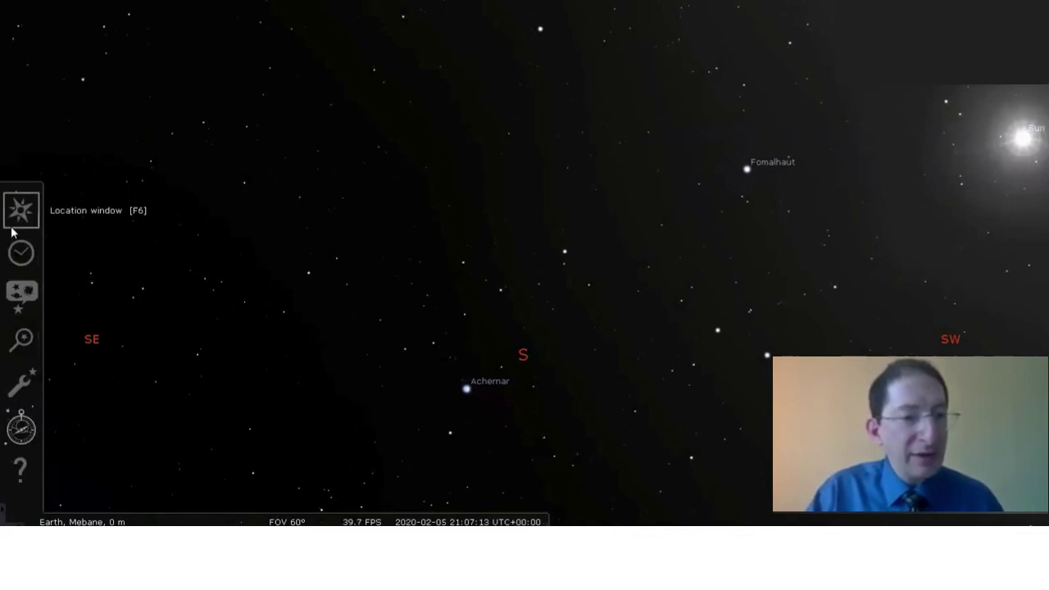
{"action": "left_click", "coordinate": [18, 340]}
{"action": "type", "text": "jup"}
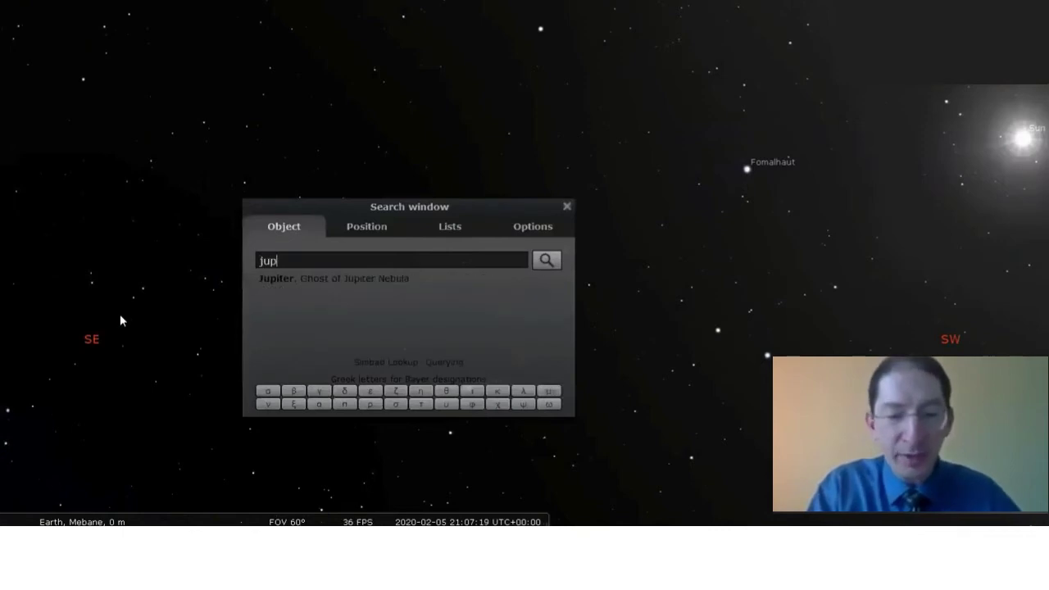
{"action": "type", "text": "iter"}
{"action": "key", "text": "Return"}
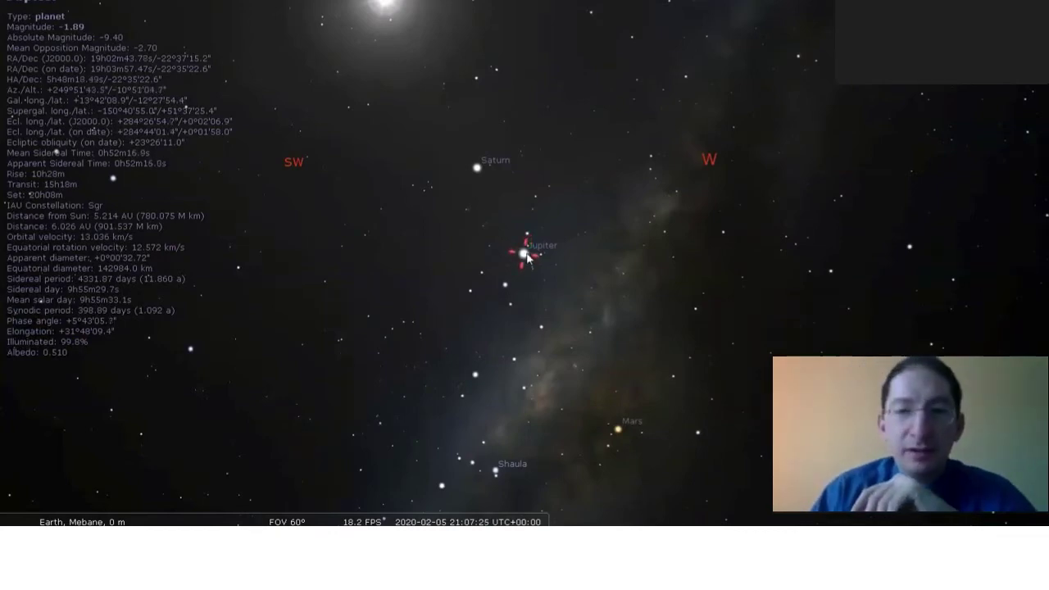
Zoom in until Jupiter's disc and moons Io, Europa, Ganymede and Amalthea appear.
{"action": "scroll", "coordinate": [527, 256], "scroll_direction": "up", "scroll_amount": 5}
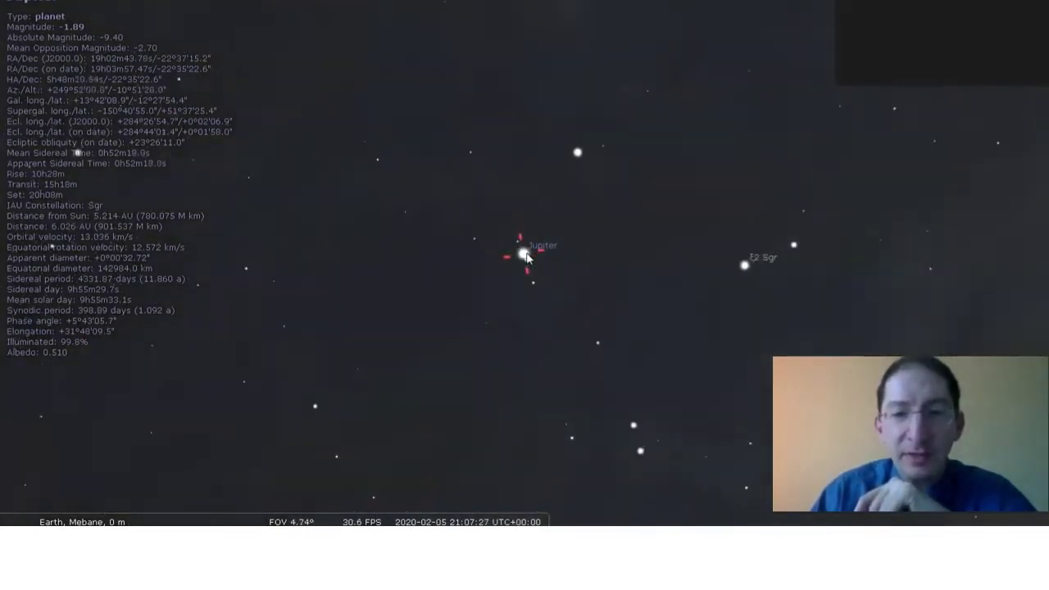
{"action": "scroll", "coordinate": [527, 257], "scroll_direction": "up", "scroll_amount": 5}
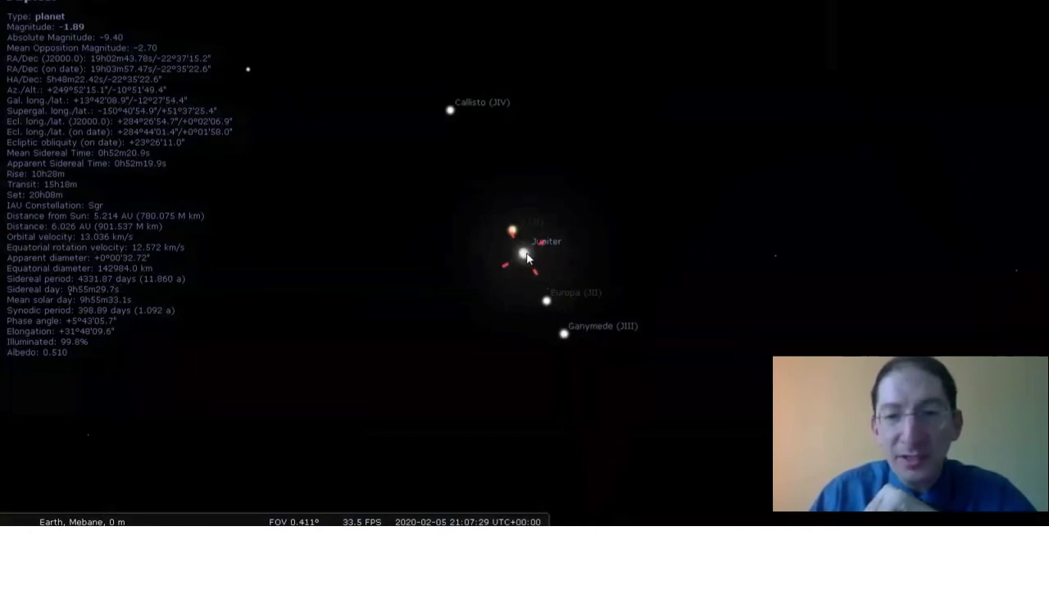
{"action": "scroll", "coordinate": [527, 257], "scroll_direction": "up", "scroll_amount": 3}
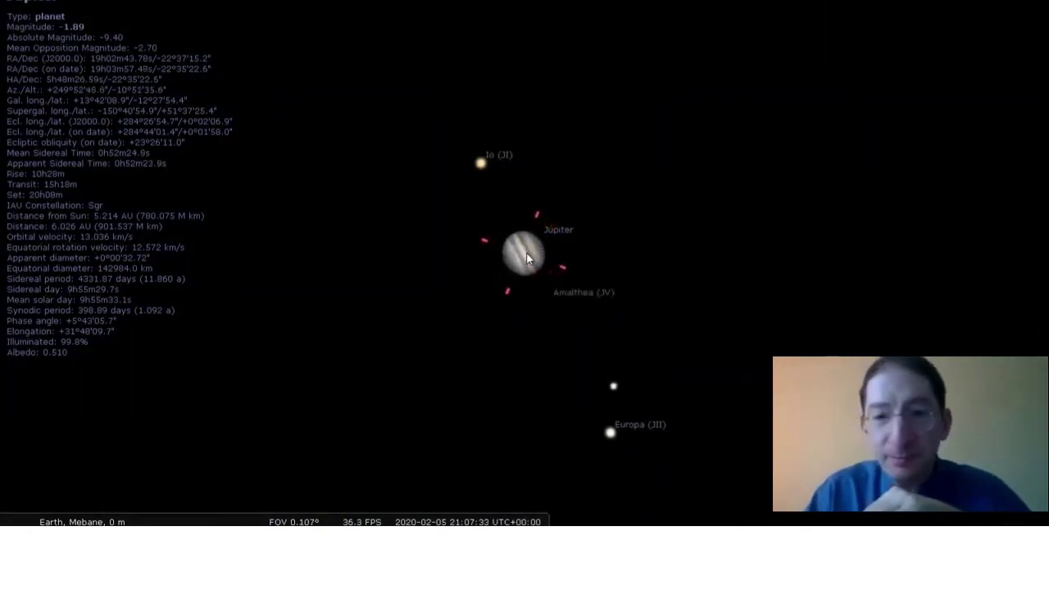
{"action": "scroll", "coordinate": [527, 257], "scroll_direction": "up", "scroll_amount": 3}
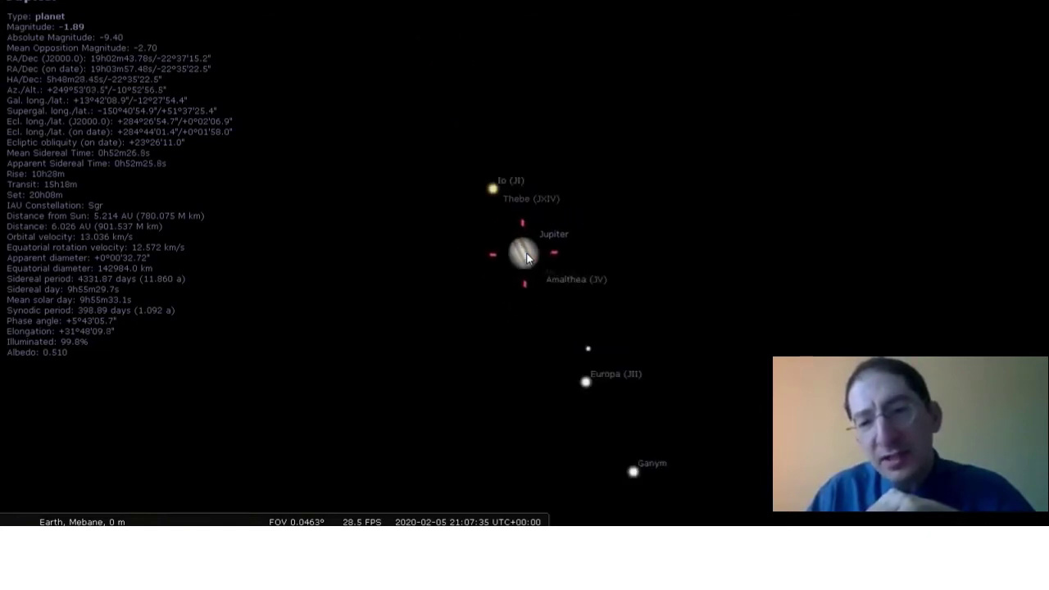
{"action": "scroll", "coordinate": [527, 257], "scroll_direction": "down", "scroll_amount": 2}
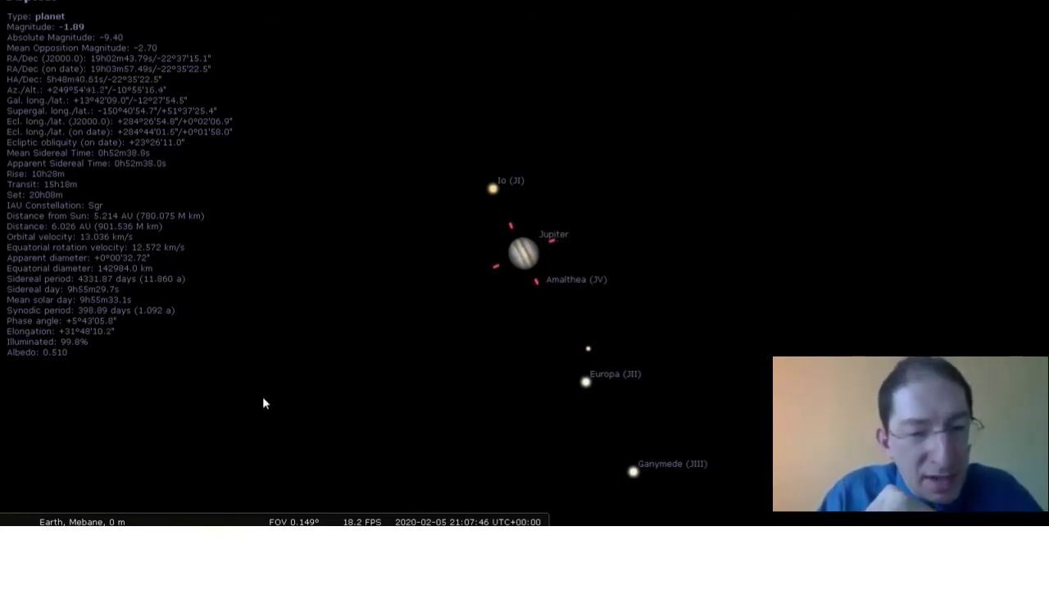
Switch to equatorial mount orientation and zoom until Jupiter's banded disc fills the view.
{"action": "mouse_move", "coordinate": [266, 513]}
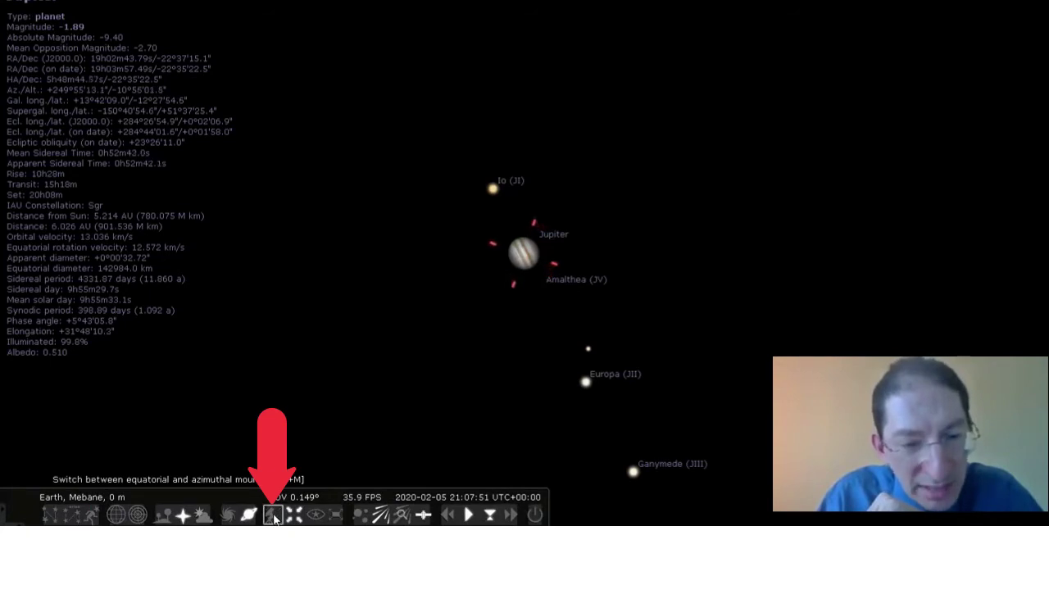
{"action": "left_click", "coordinate": [272, 516]}
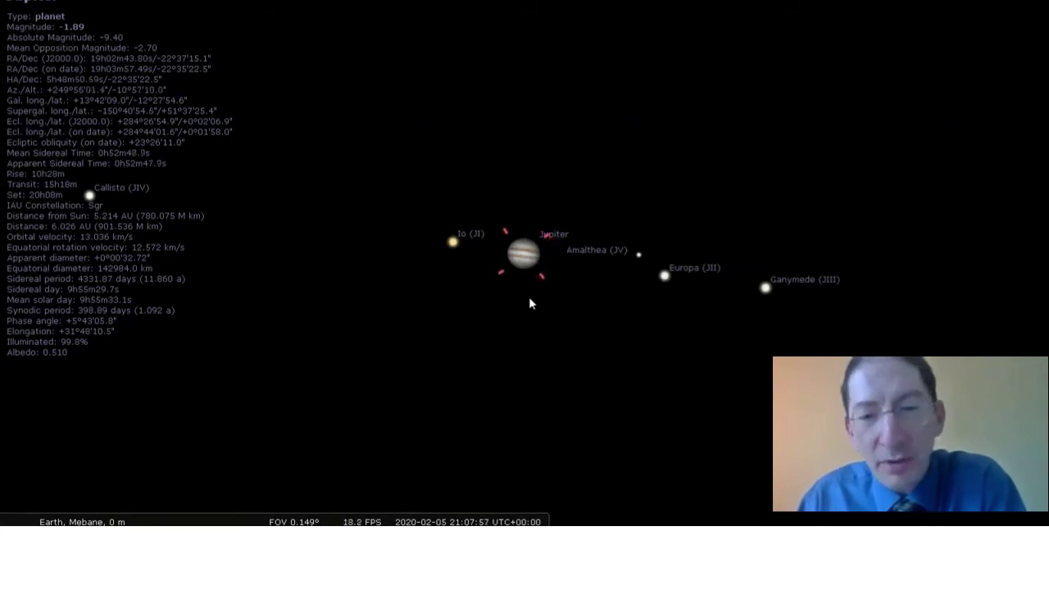
{"action": "scroll", "coordinate": [529, 299], "scroll_direction": "up", "scroll_amount": 3}
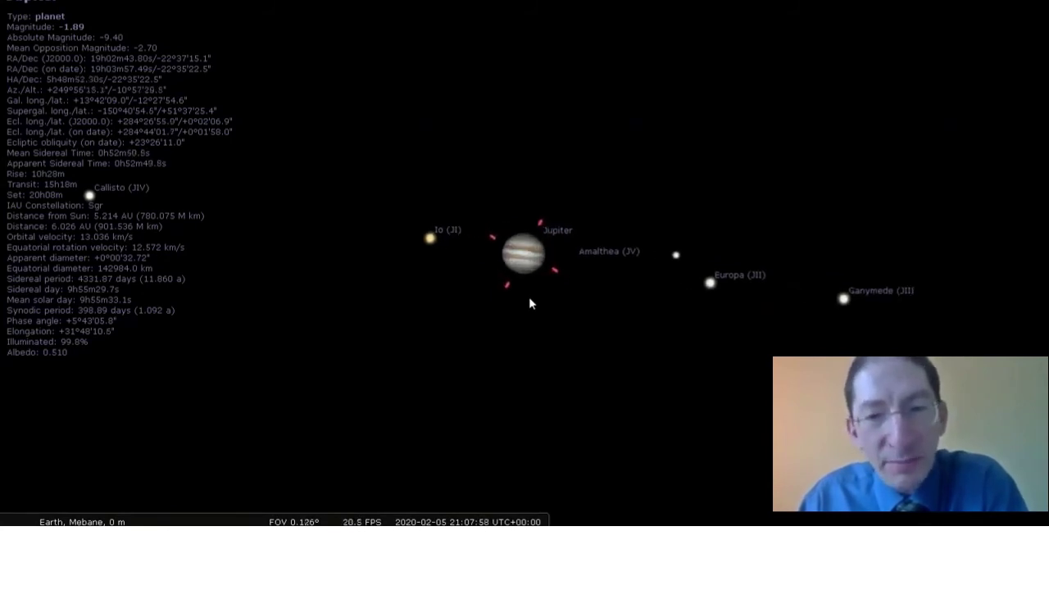
{"action": "scroll", "coordinate": [529, 303], "scroll_direction": "up", "scroll_amount": 3}
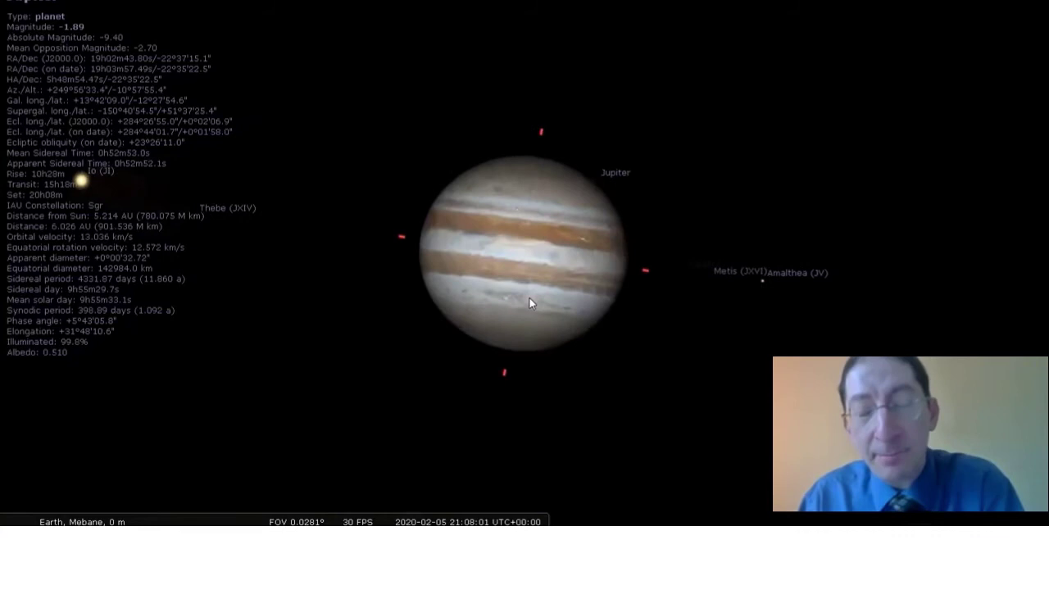
{"action": "scroll", "coordinate": [529, 303], "scroll_direction": "up", "scroll_amount": 1}
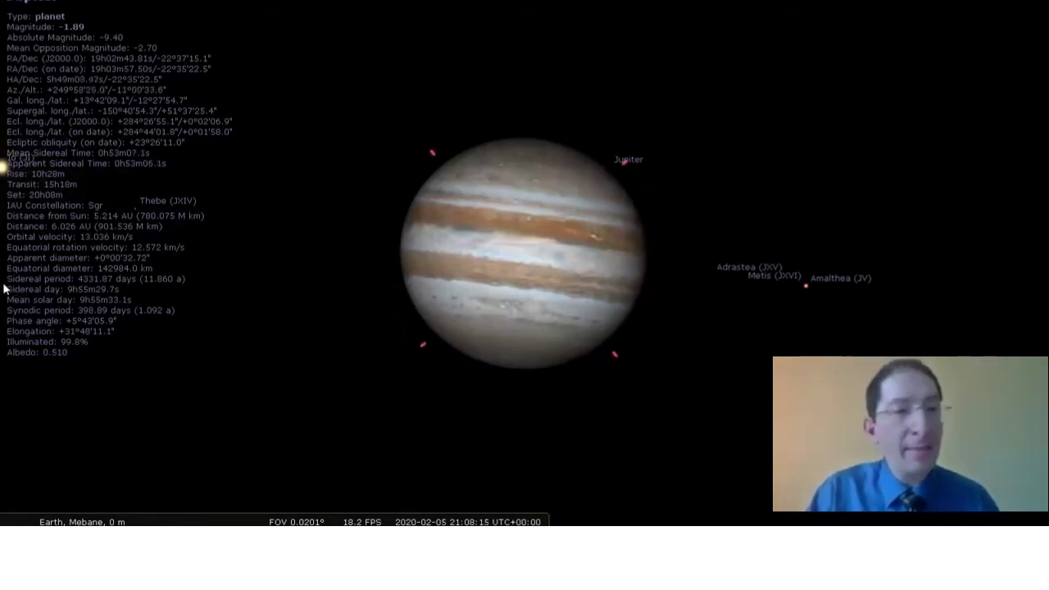
{"action": "mouse_move", "coordinate": [3, 283]}
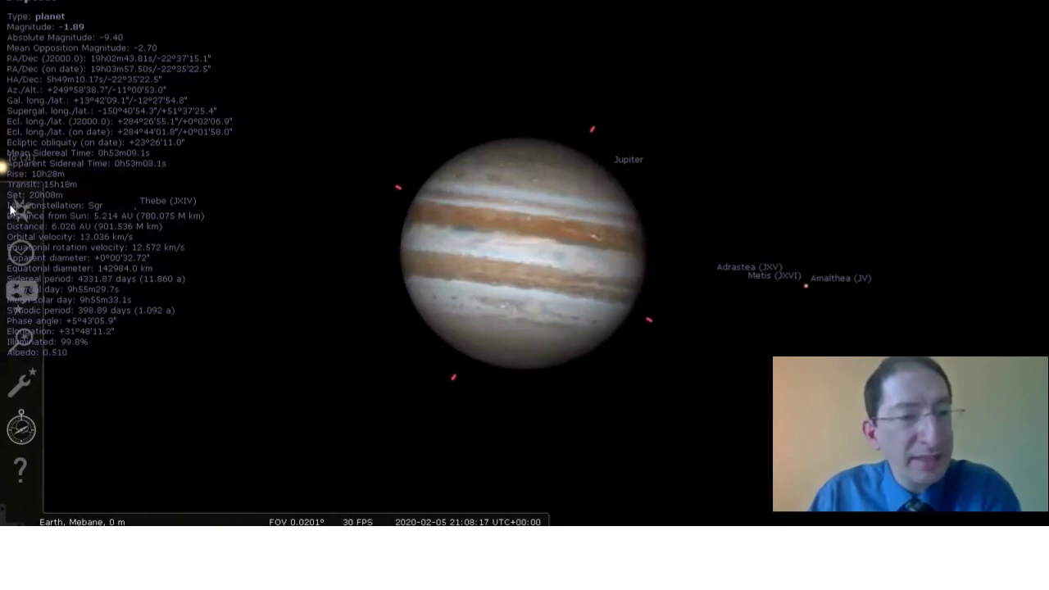
Set the date and time to 24 February 2019, about 09:10 UTC.
{"action": "left_click", "coordinate": [24, 257]}
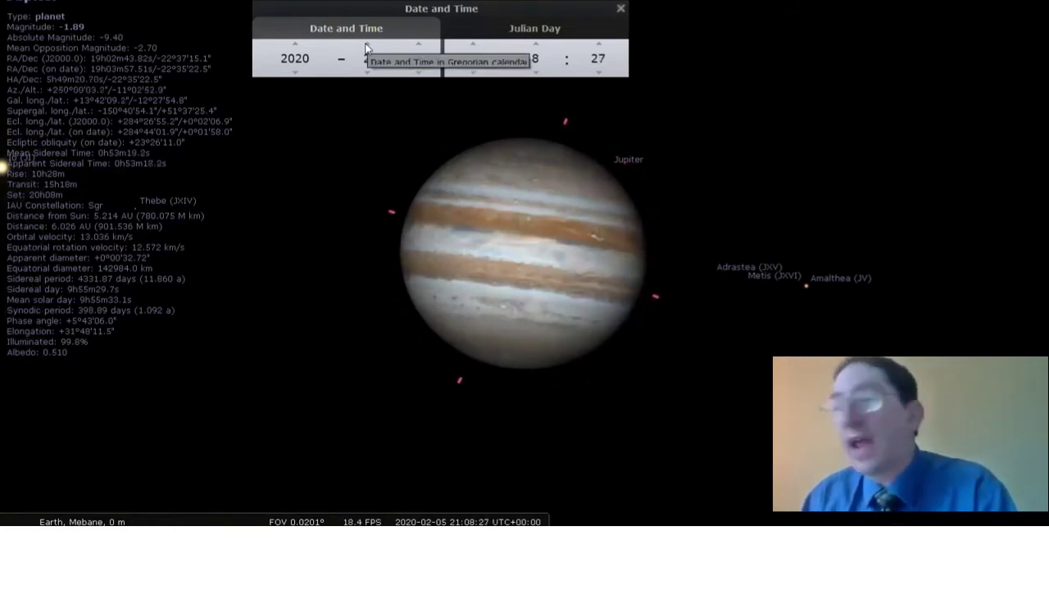
{"action": "left_click", "coordinate": [296, 73]}
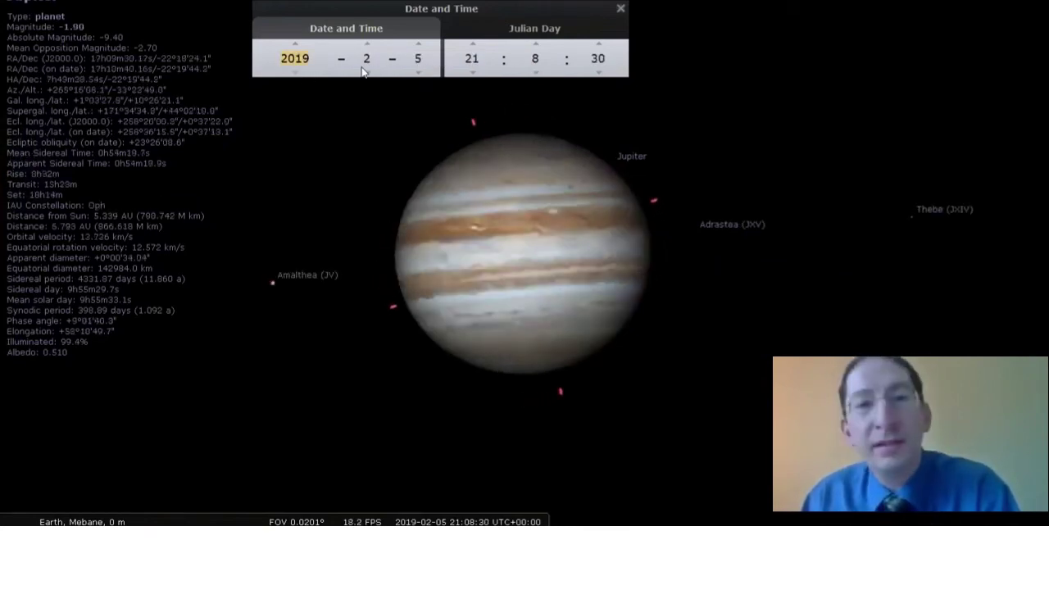
{"action": "left_click", "coordinate": [414, 59]}
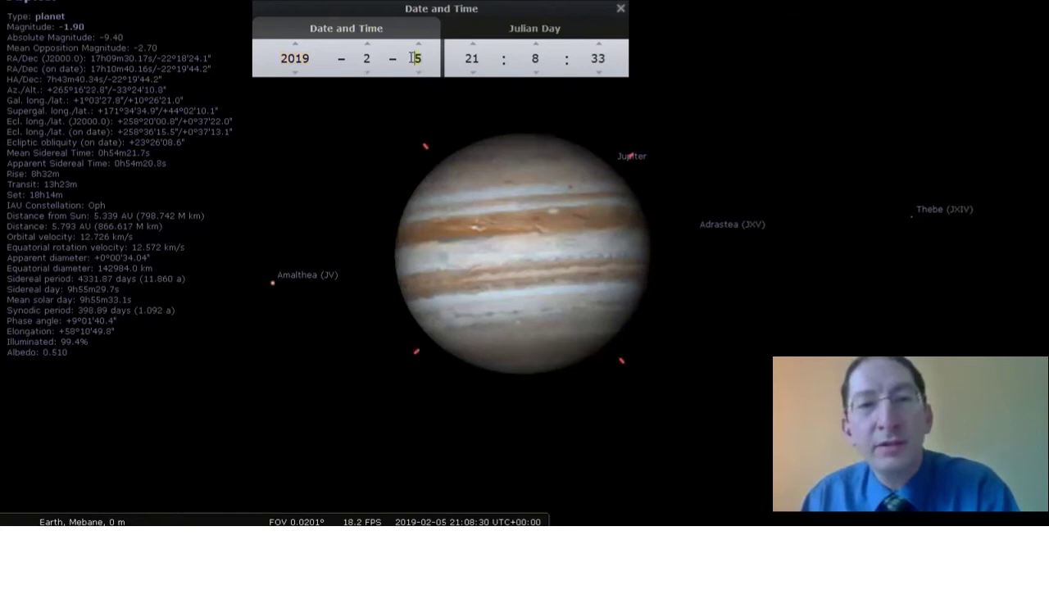
{"action": "type", "text": "24"}
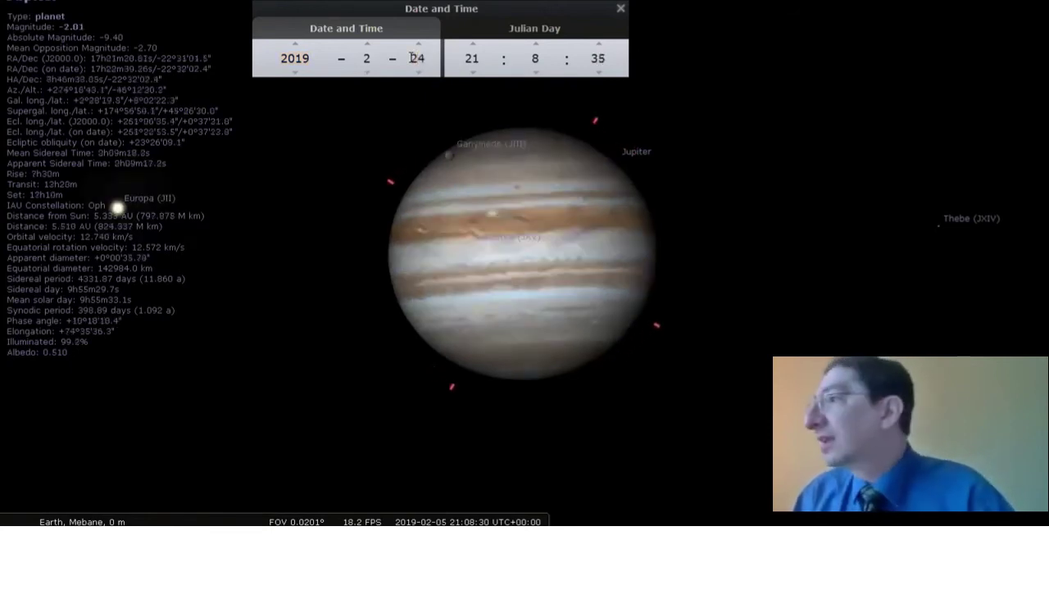
{"action": "left_click", "coordinate": [459, 59]}
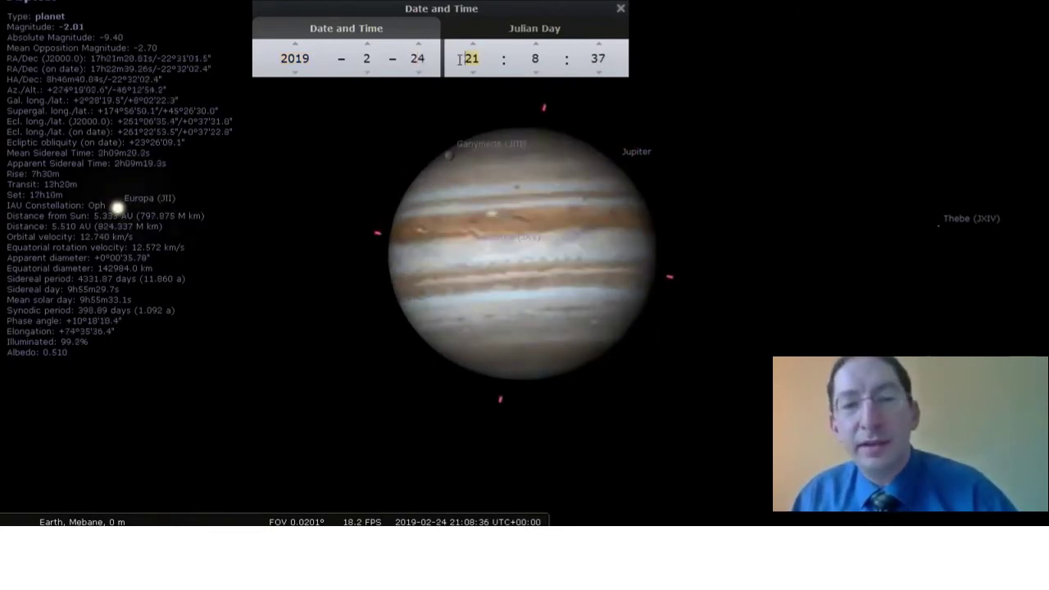
{"action": "type", "text": "9"}
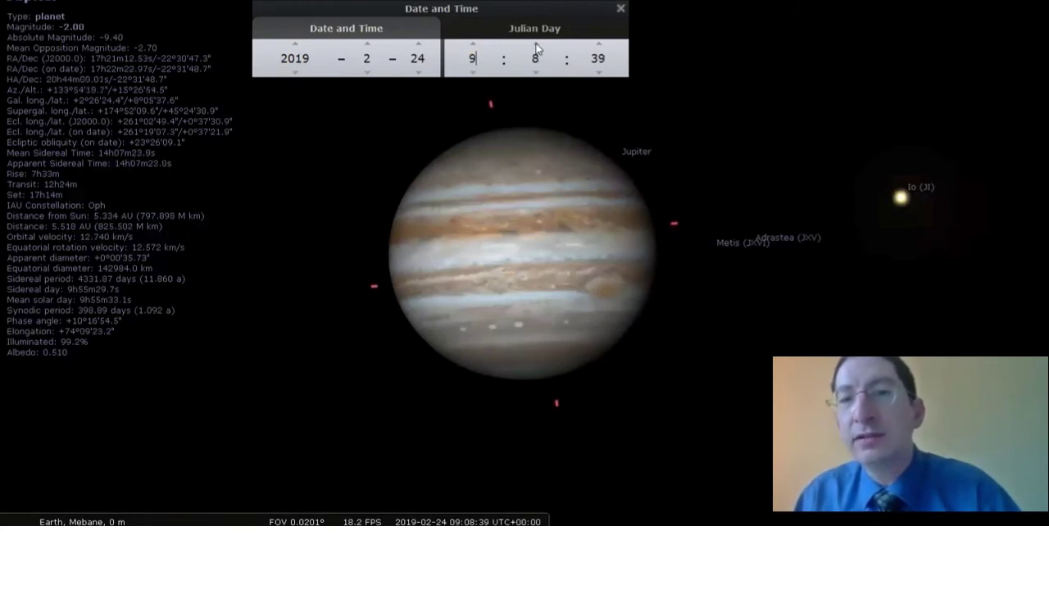
{"action": "left_click", "coordinate": [537, 47]}
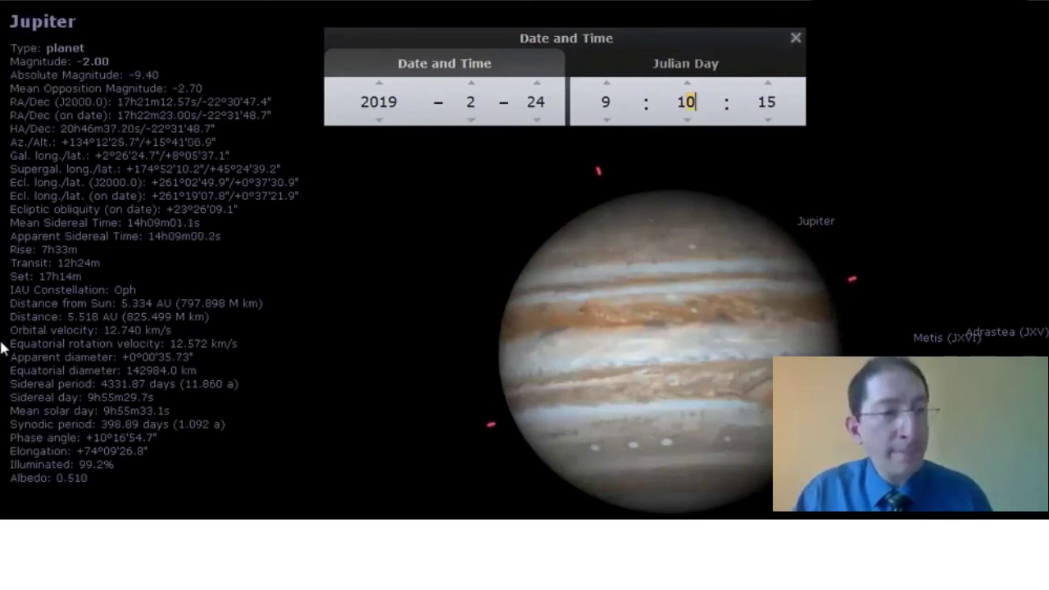
Search for Saturn and zoom in on its ringed disc with moons labelled.
{"action": "mouse_move", "coordinate": [21, 353]}
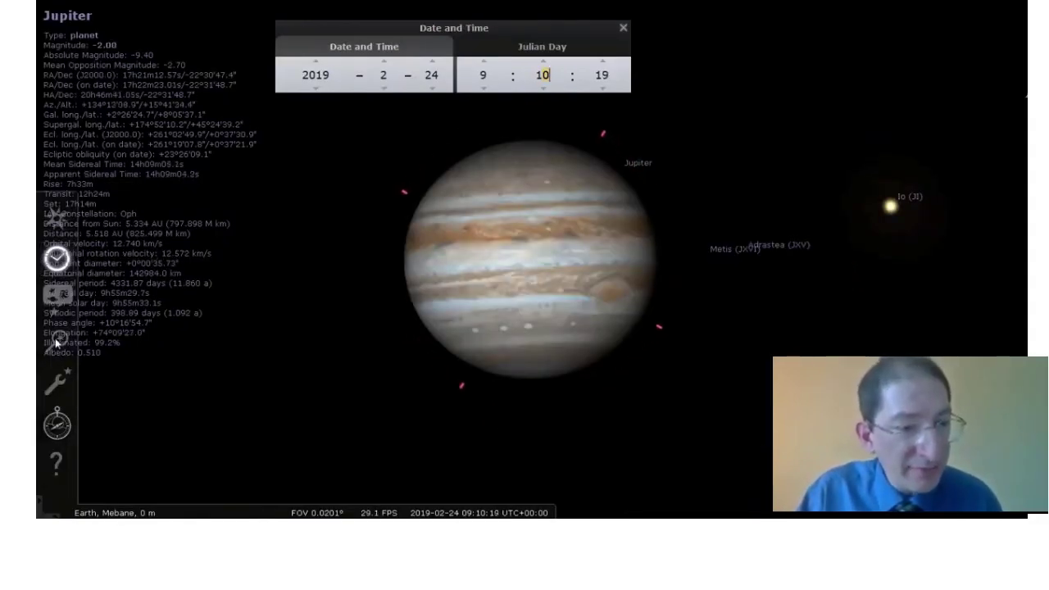
{"action": "left_click", "coordinate": [59, 339]}
{"action": "type", "text": "saturn"}
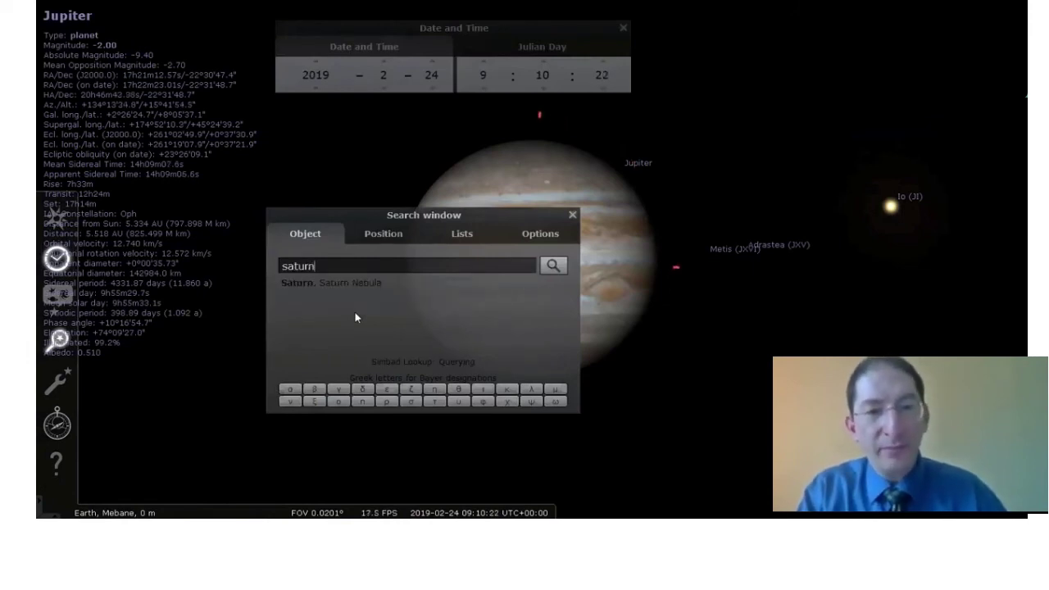
{"action": "key", "text": "Return"}
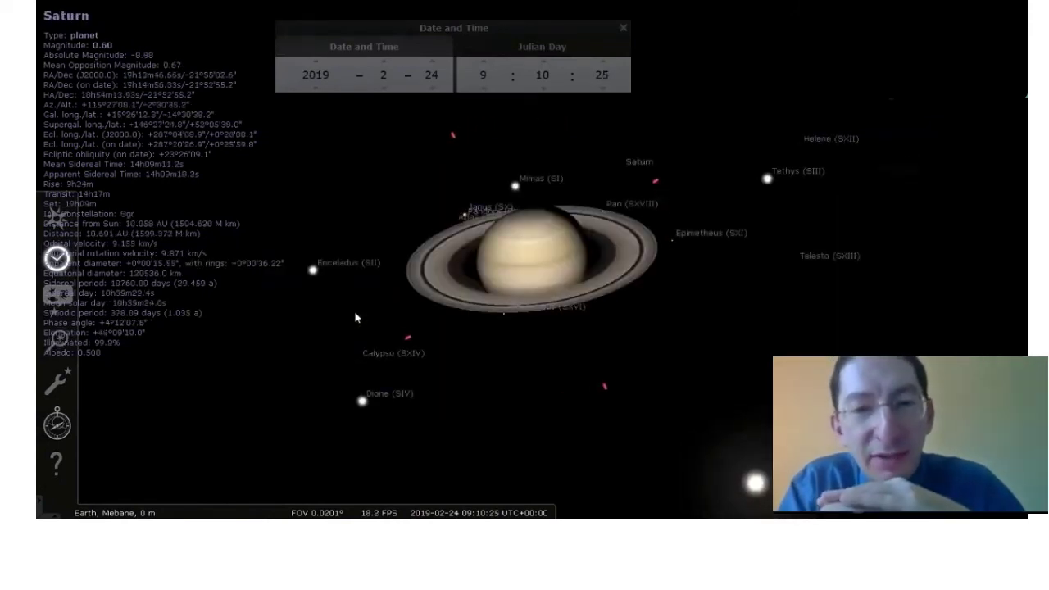
{"action": "scroll", "coordinate": [527, 234], "scroll_direction": "down", "scroll_amount": 5}
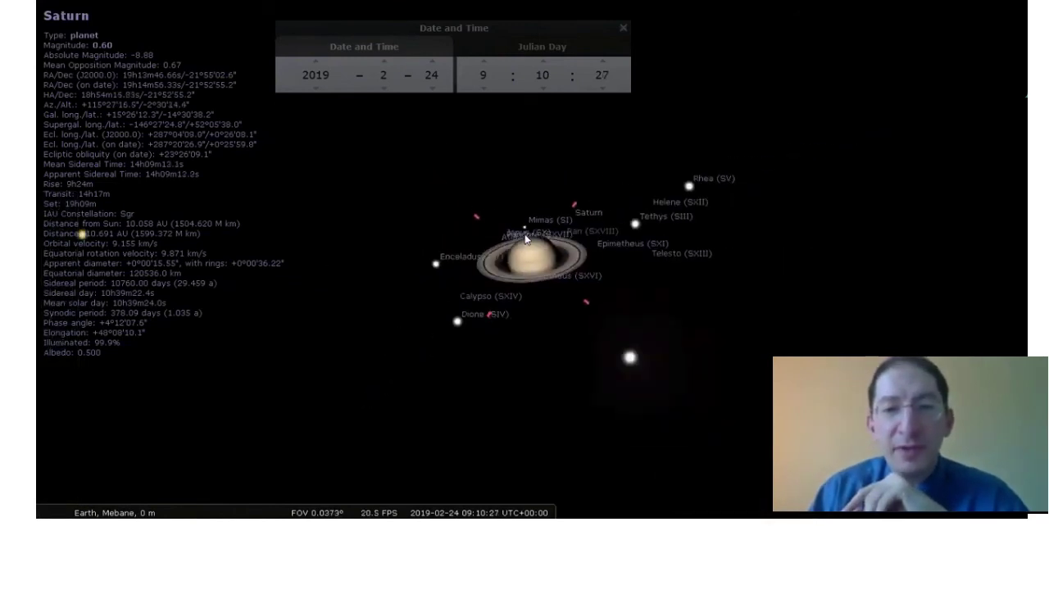
{"action": "scroll", "coordinate": [524, 233], "scroll_direction": "up", "scroll_amount": 5}
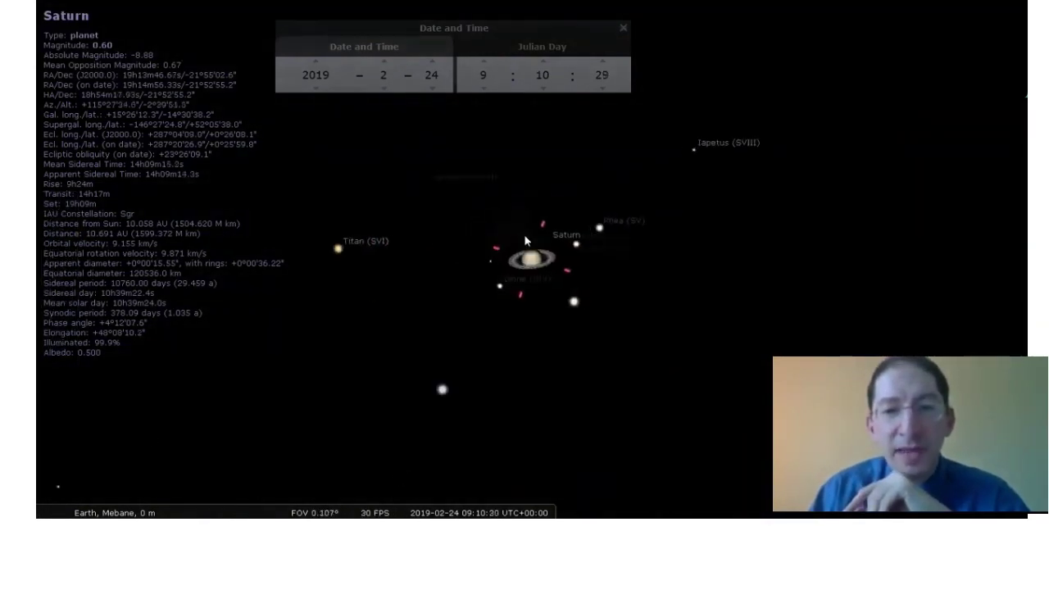
{"action": "scroll", "coordinate": [525, 235], "scroll_direction": "up", "scroll_amount": 2}
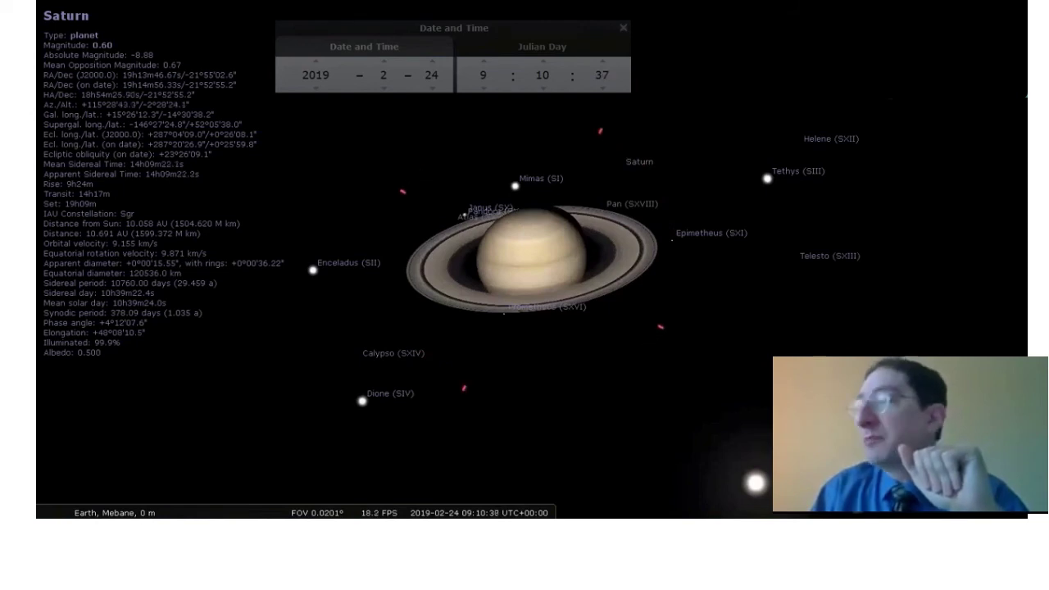
Set the date to 1 October 2018 with the time 03:31 UTC.
{"action": "left_click", "coordinate": [319, 92]}
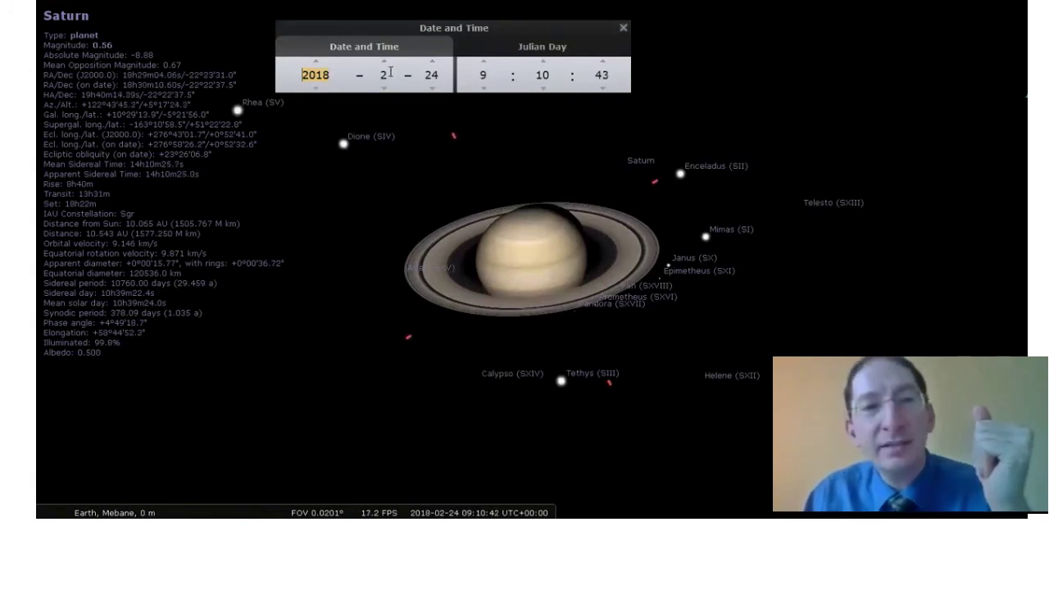
{"action": "left_click", "coordinate": [380, 75]}
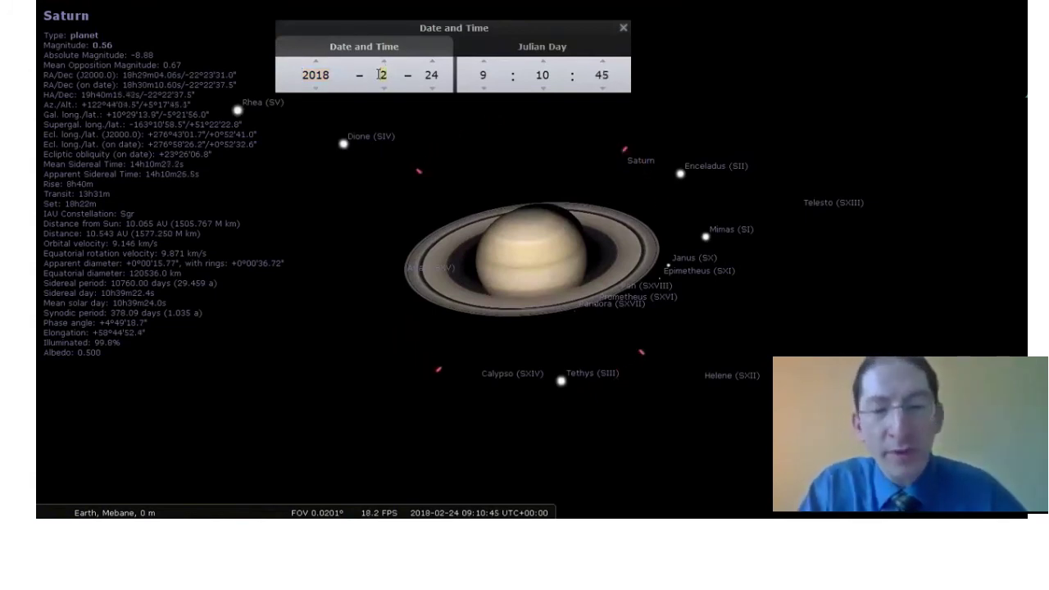
{"action": "scroll", "coordinate": [380, 75], "scroll_direction": "up", "scroll_amount": 8}
{"action": "left_click", "coordinate": [428, 74]}
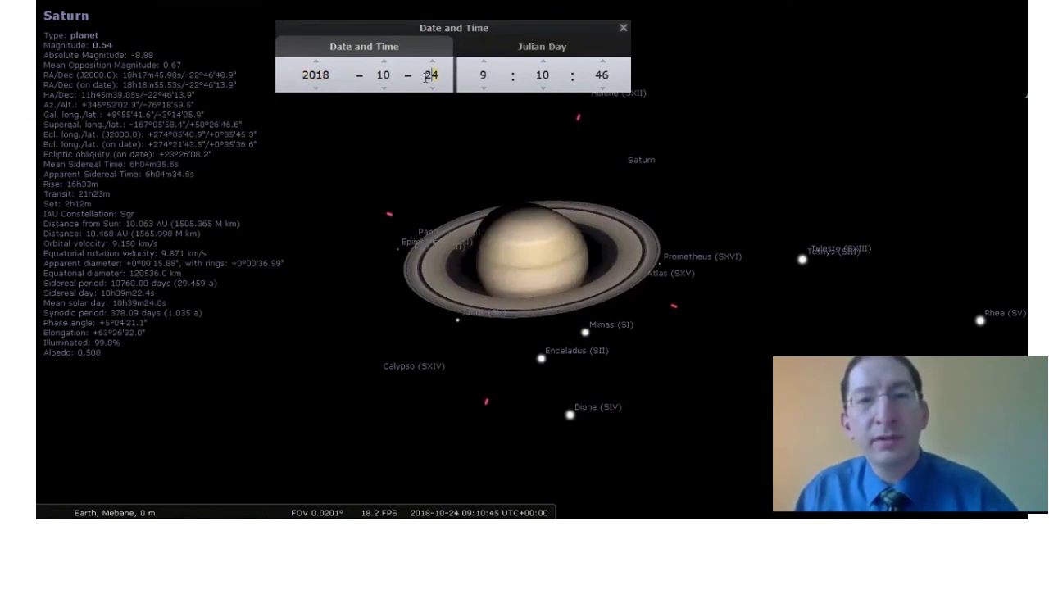
{"action": "type", "text": "1"}
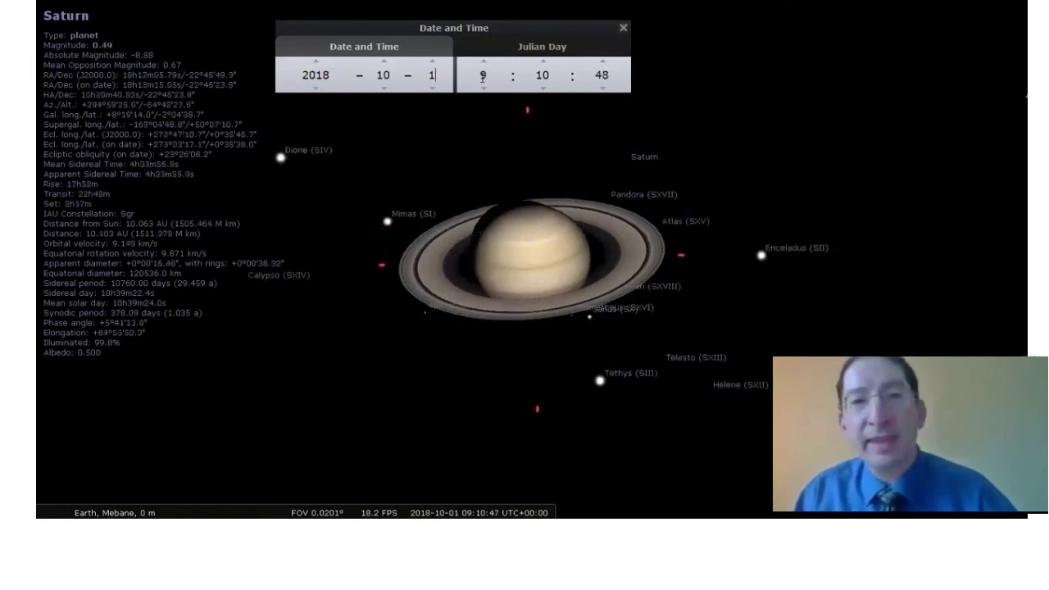
{"action": "left_click", "coordinate": [482, 75]}
{"action": "type", "text": "3"}
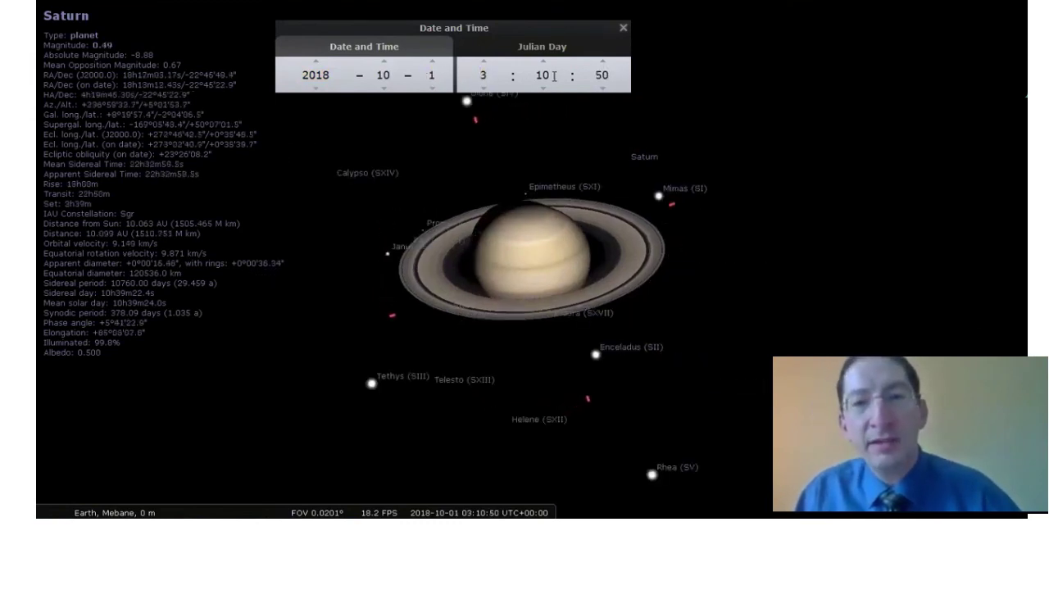
{"action": "double_click", "coordinate": [554, 76]}
{"action": "type", "text": "31"}
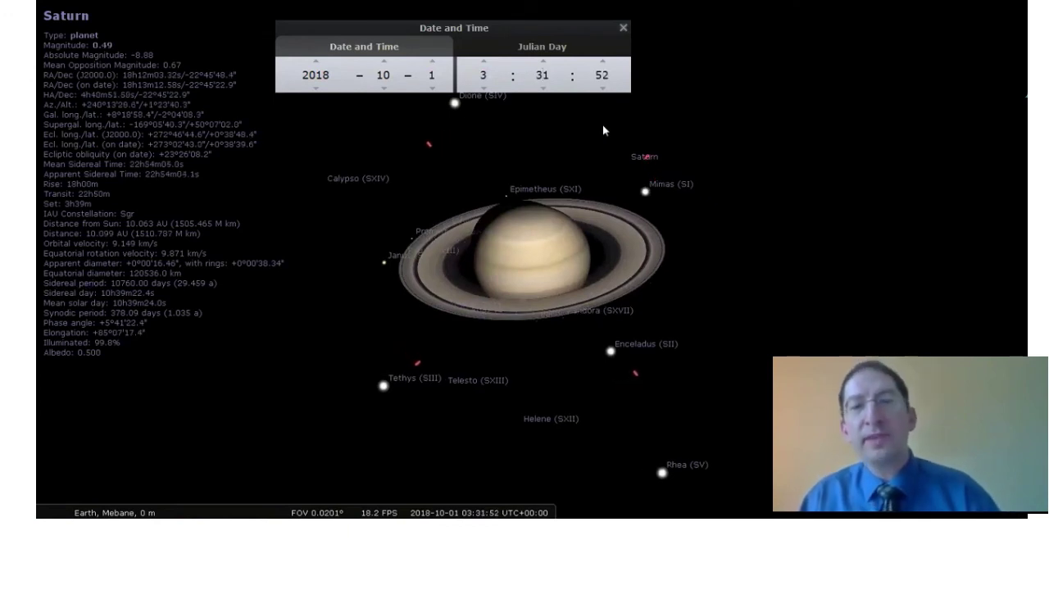